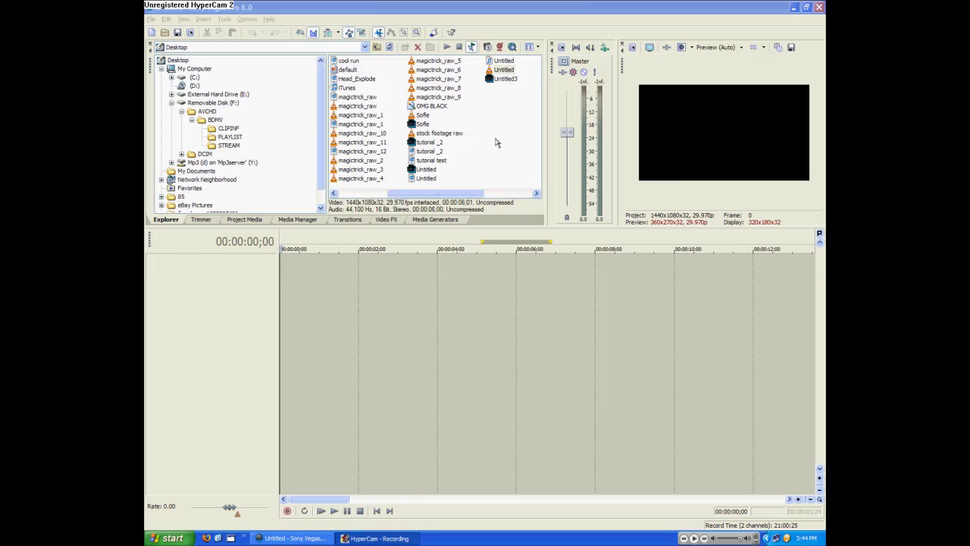
Place the Untitled clip on the timeline as video and audio events starting at 0
{"action": "left_click", "coordinate": [496, 143]}
{"action": "key", "text": "space"}
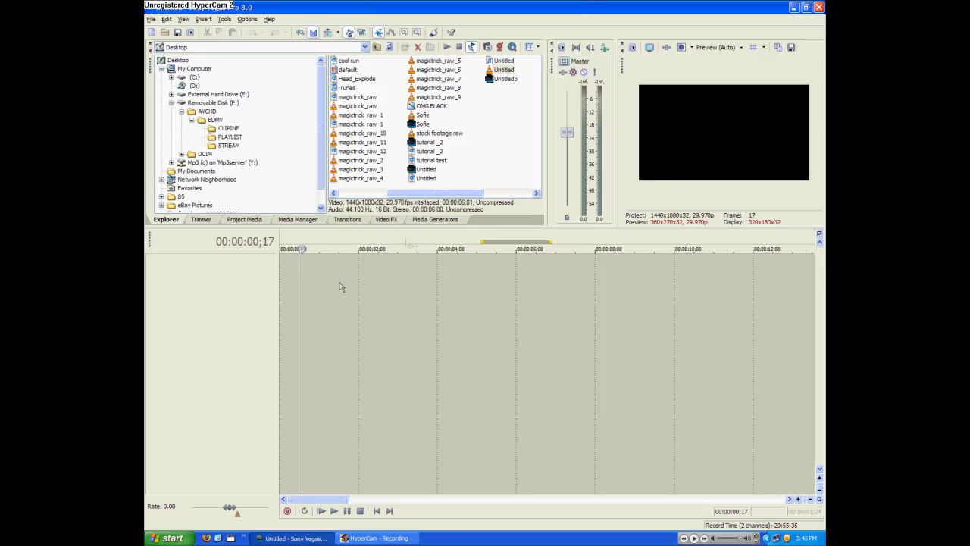
{"action": "left_click", "coordinate": [504, 70]}
{"action": "left_click_drag", "start_coordinate": [506, 71], "coordinate": [243, 338]}
Park the playhead at 2 seconds and select the video and audio events
{"action": "left_click", "coordinate": [373, 379]}
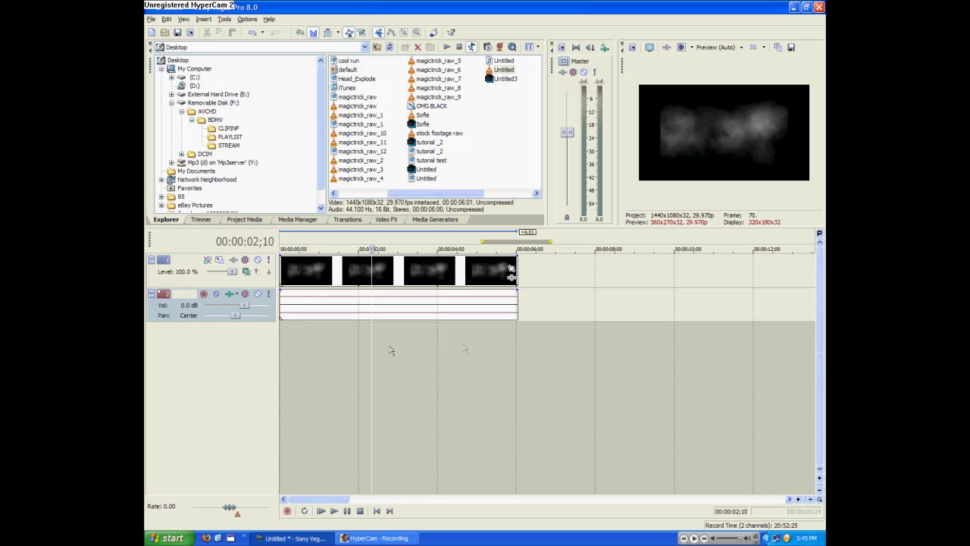
{"action": "left_click", "coordinate": [388, 353]}
{"action": "left_click", "coordinate": [357, 369]}
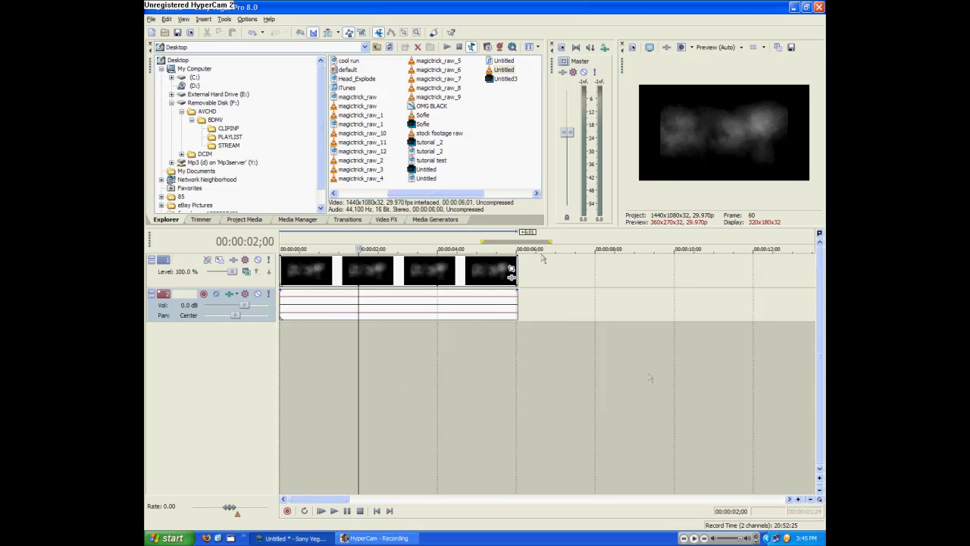
{"action": "left_click", "coordinate": [429, 272]}
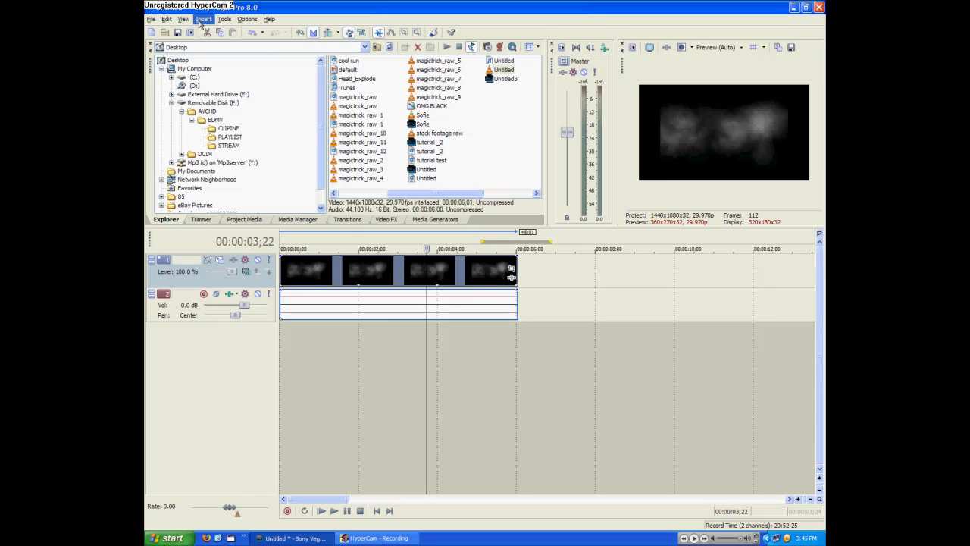
Apply Insert > Video Envelopes > Event Velocity to the selected video event
{"action": "left_click", "coordinate": [202, 19]}
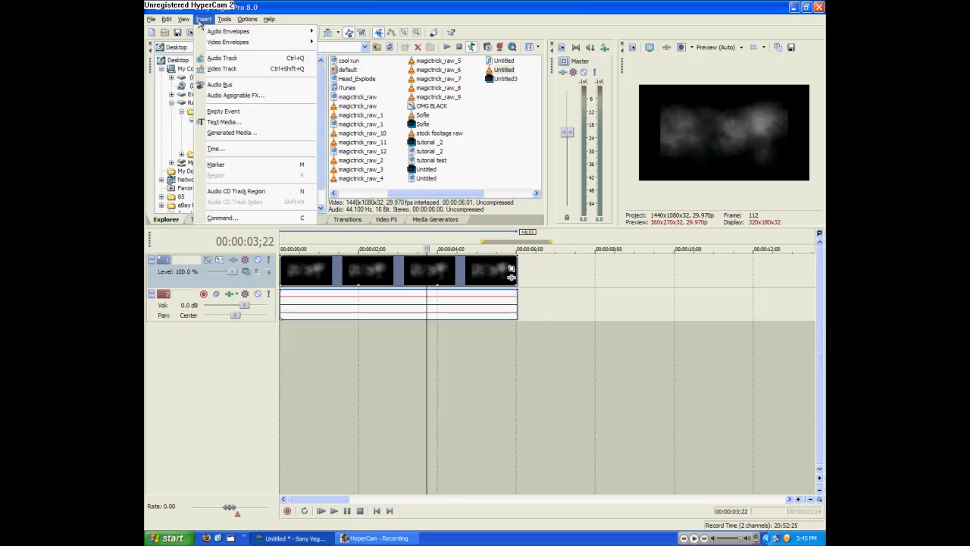
{"action": "mouse_move", "coordinate": [215, 43]}
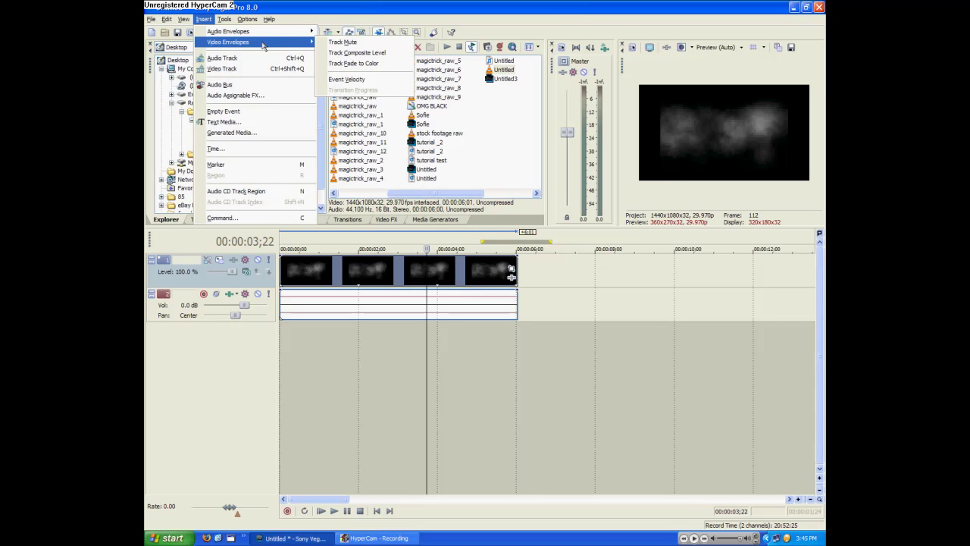
{"action": "left_click", "coordinate": [361, 80]}
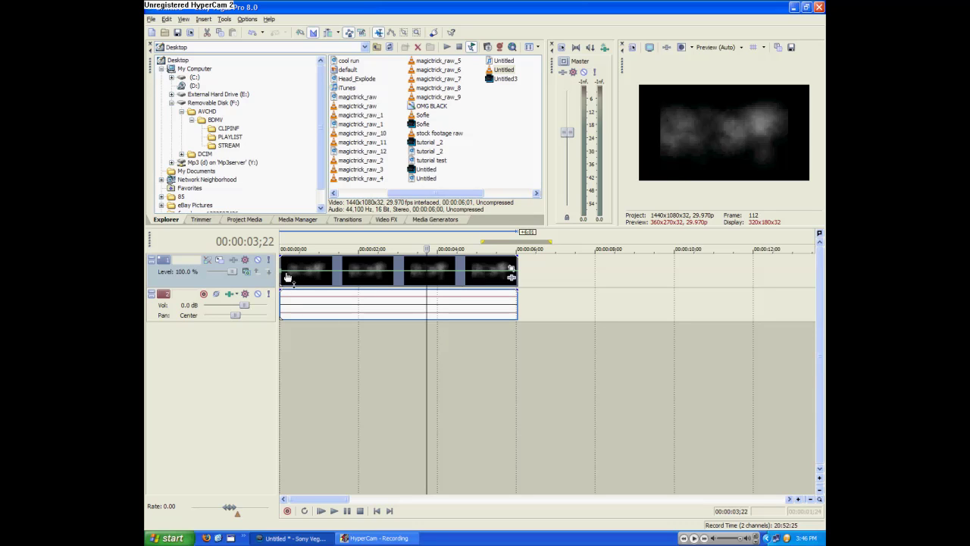
{"action": "left_click", "coordinate": [322, 393]}
Pull the velocity envelope line down to mid-clip on the video event
{"action": "left_click", "coordinate": [375, 388]}
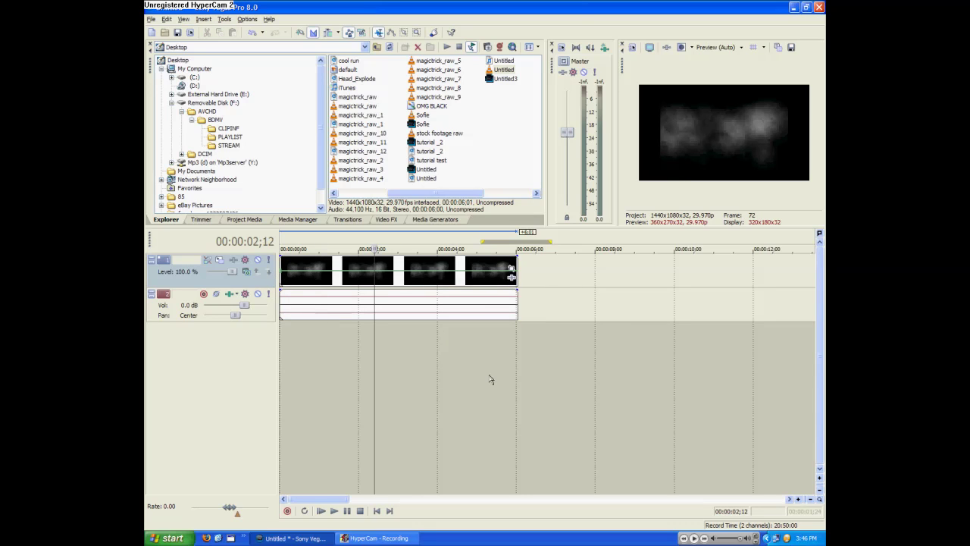
{"action": "left_click", "coordinate": [489, 379]}
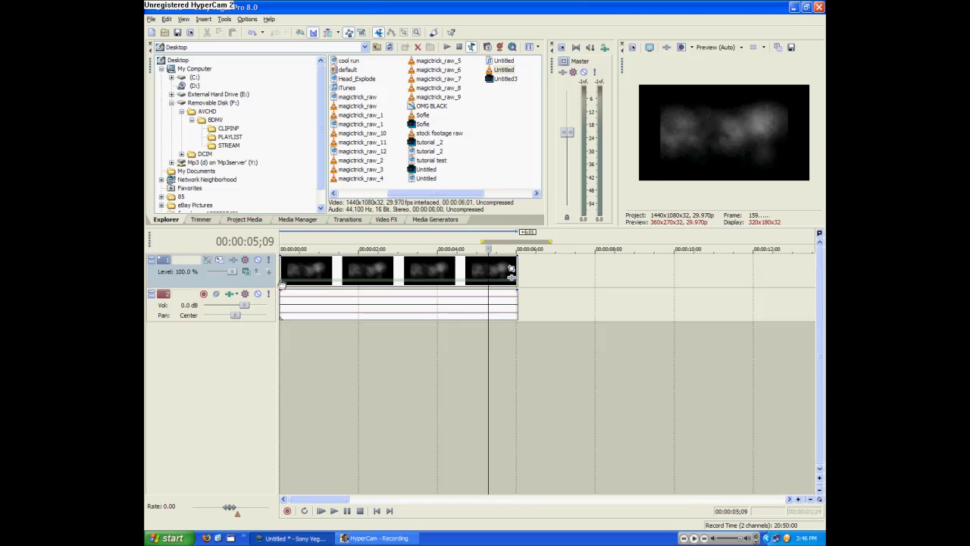
{"action": "left_click", "coordinate": [282, 274]}
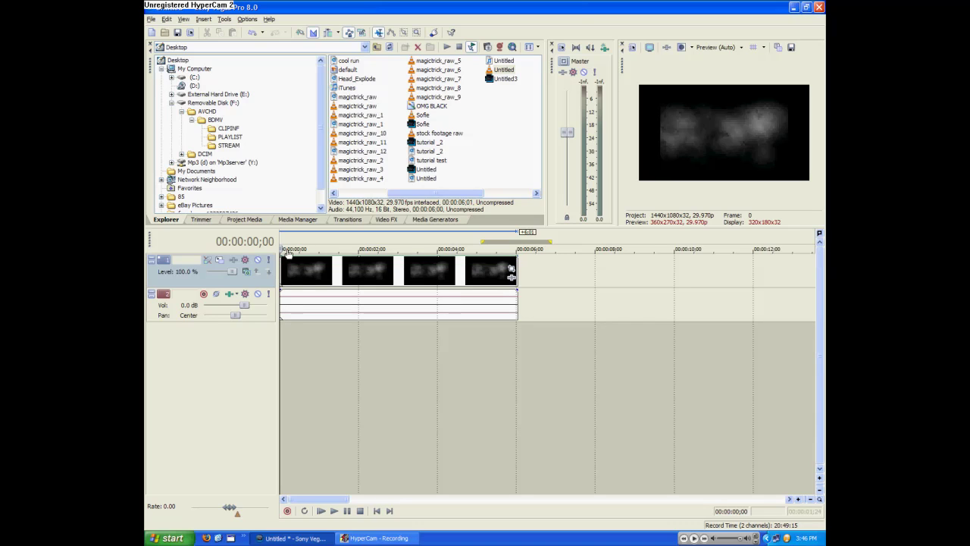
{"action": "mouse_move", "coordinate": [286, 268]}
{"action": "left_mouse_down"}
{"action": "mouse_move", "coordinate": [281, 279]}
{"action": "mouse_move", "coordinate": [280, 268]}
{"action": "left_mouse_up"}
{"action": "left_click_drag", "start_coordinate": [279, 262], "coordinate": [275, 276]}
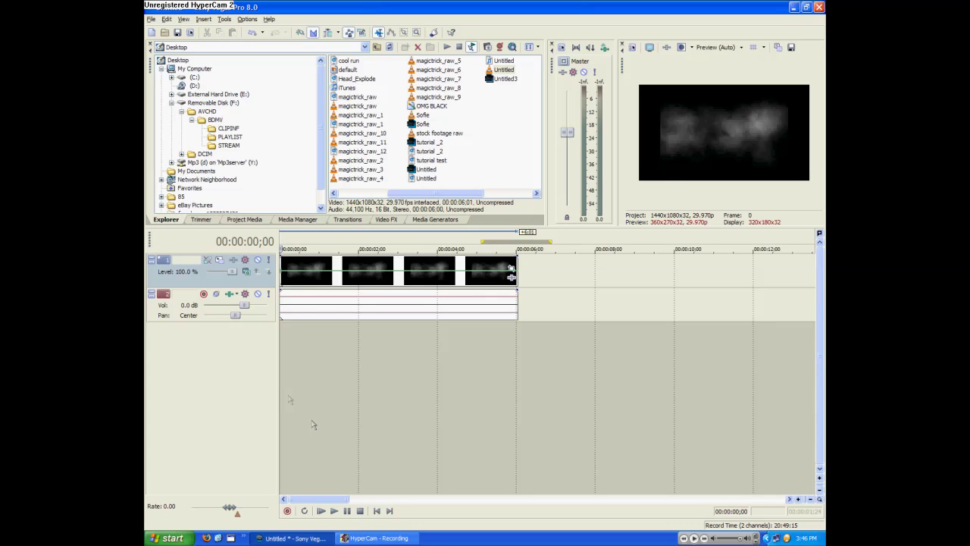
Play the clip from near its start, stopping with the playhead at 0;19
{"action": "left_click", "coordinate": [299, 383]}
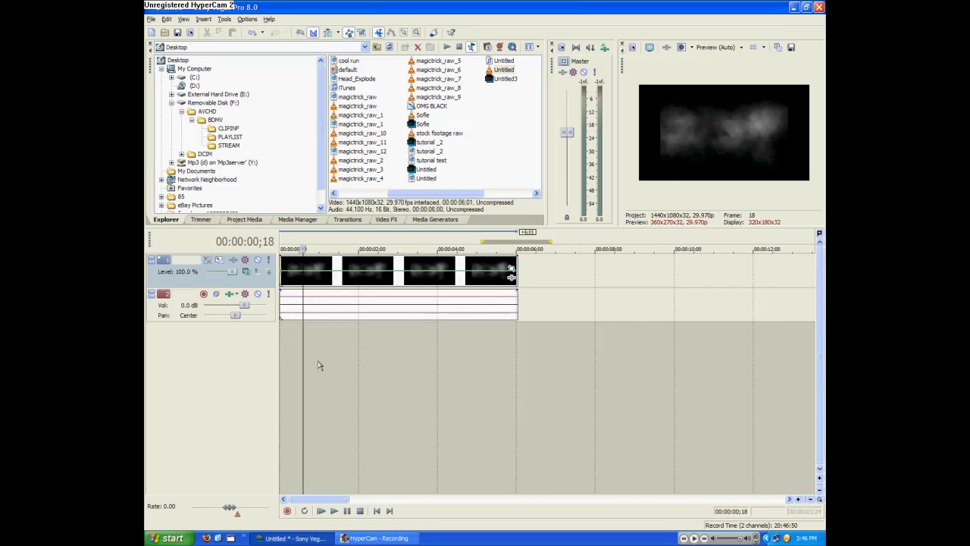
{"action": "key", "text": "space"}
{"action": "key", "text": "space"}
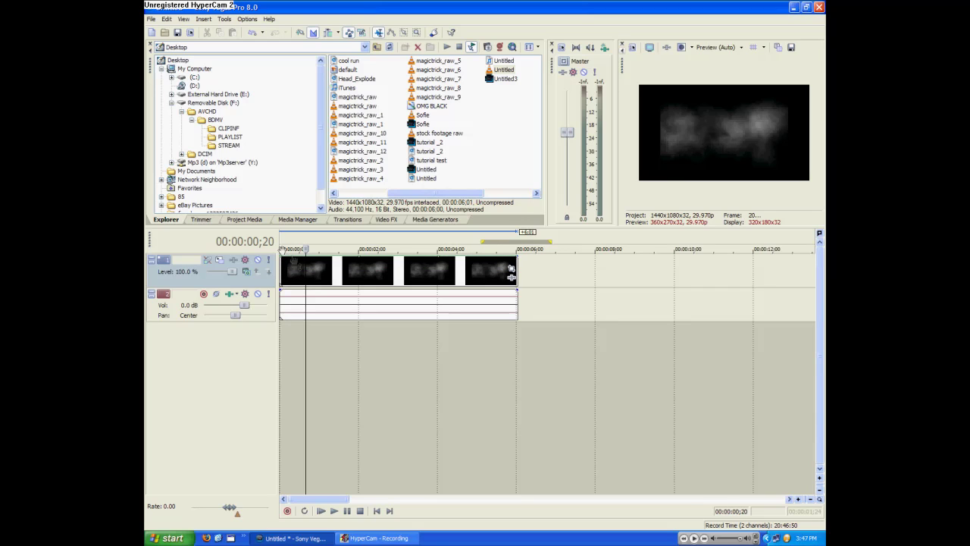
{"action": "left_click", "coordinate": [305, 261]}
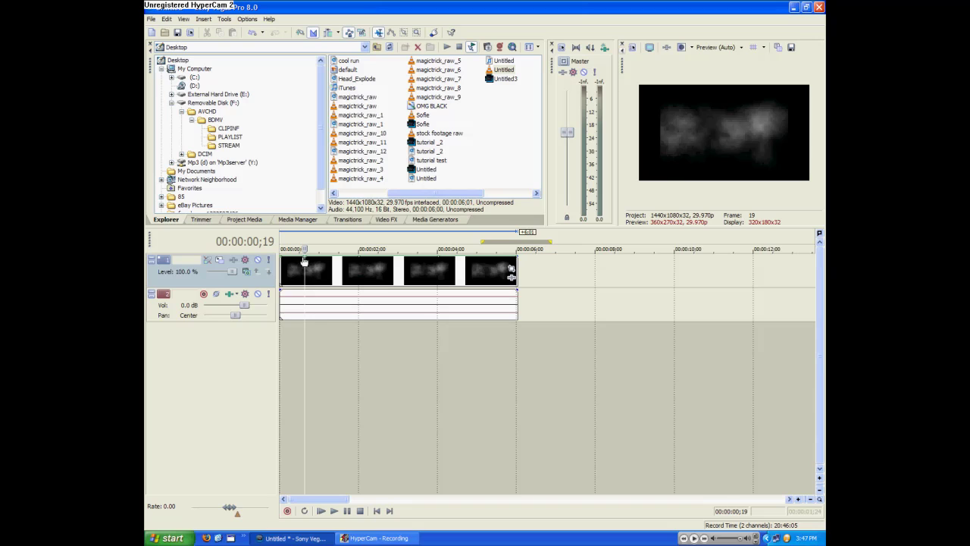
Pull velocity envelope points down to the bottom between about 1;01 and 1;13
{"action": "left_click_drag", "start_coordinate": [307, 261], "coordinate": [307, 275]}
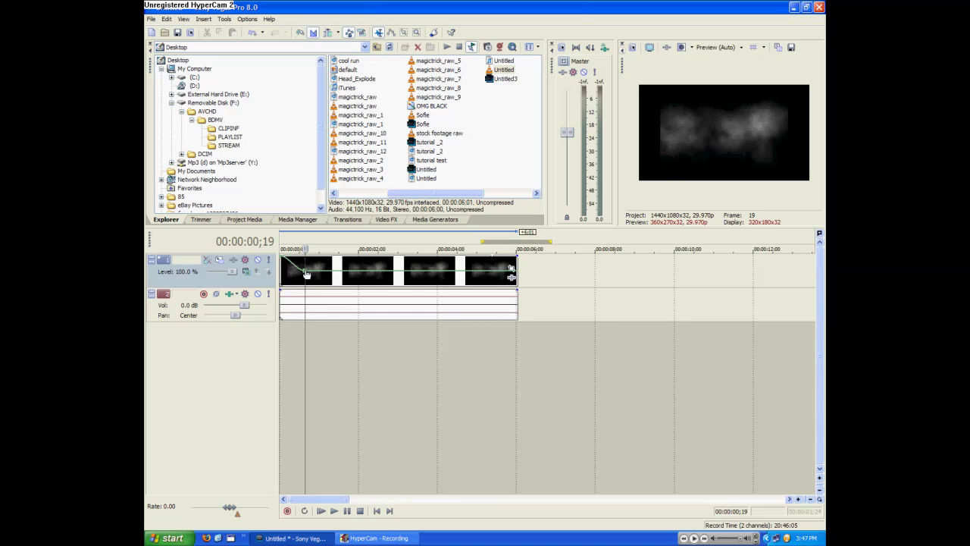
{"action": "left_click_drag", "start_coordinate": [307, 274], "coordinate": [307, 274]}
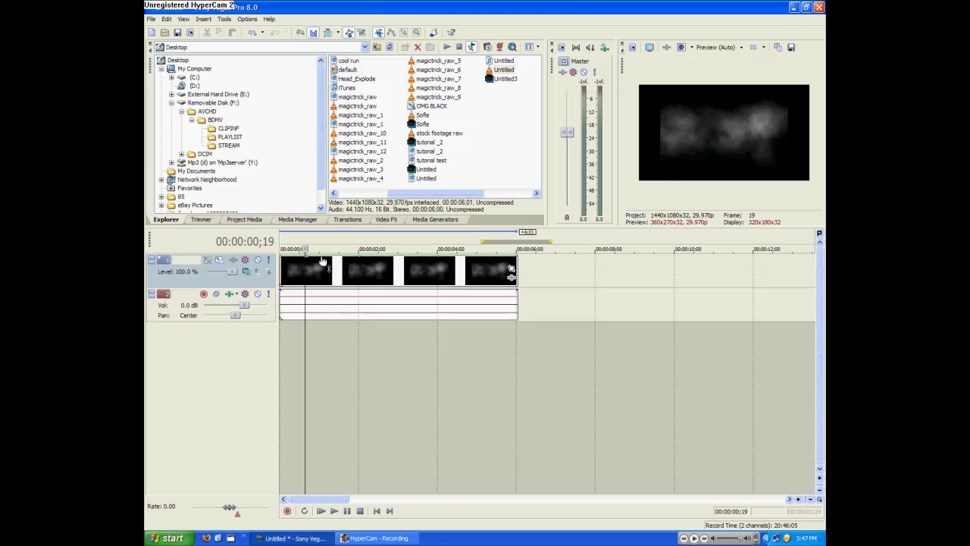
{"action": "left_click", "coordinate": [322, 261]}
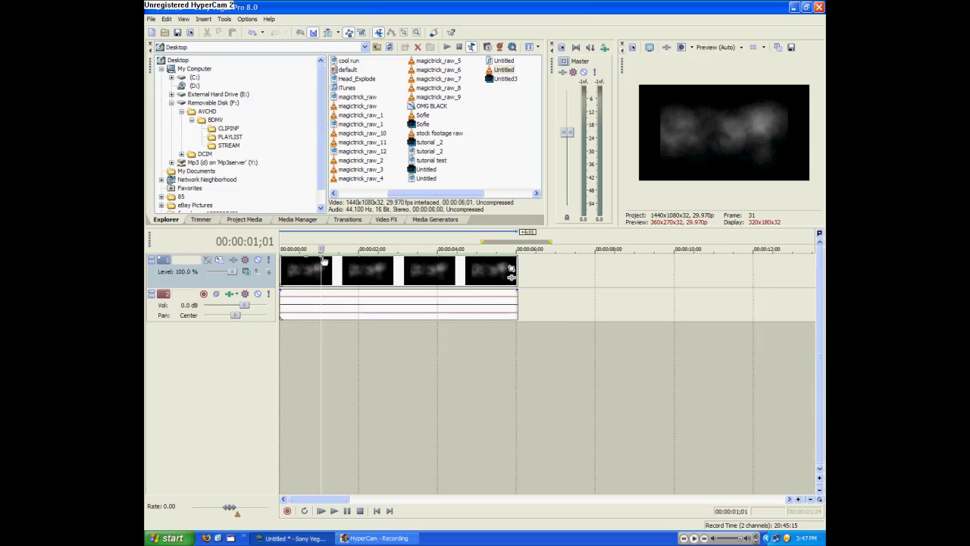
{"action": "left_click_drag", "start_coordinate": [324, 261], "coordinate": [323, 281]}
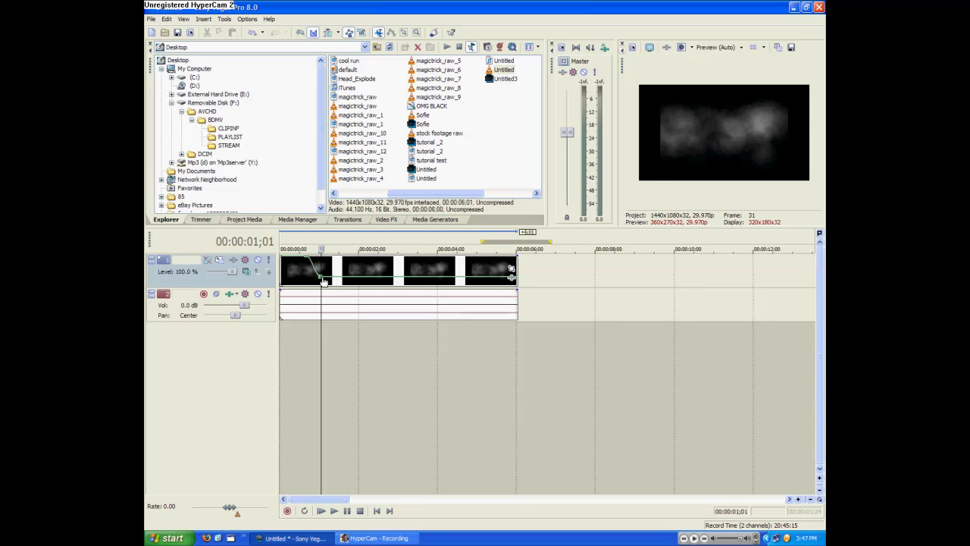
{"action": "left_click_drag", "start_coordinate": [330, 282], "coordinate": [339, 282]}
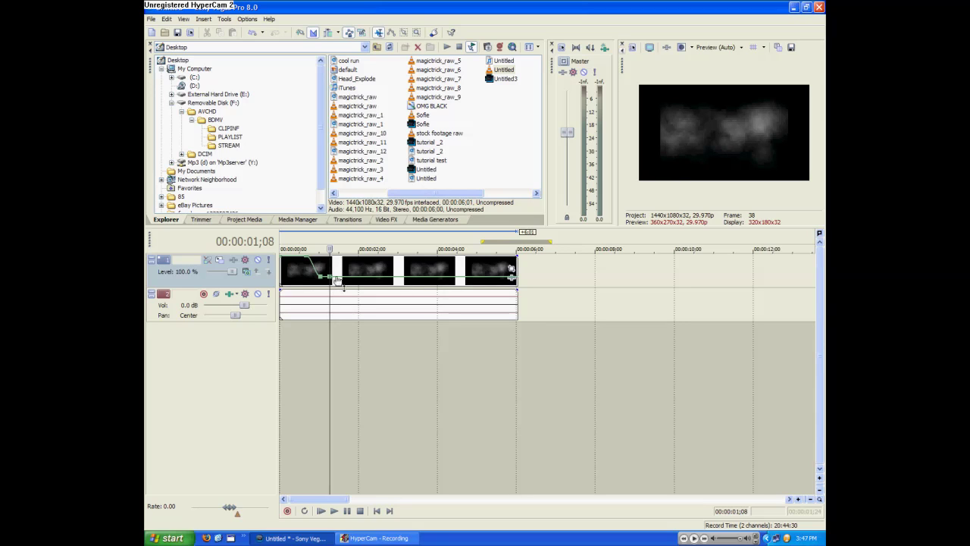
{"action": "left_click", "coordinate": [338, 280]}
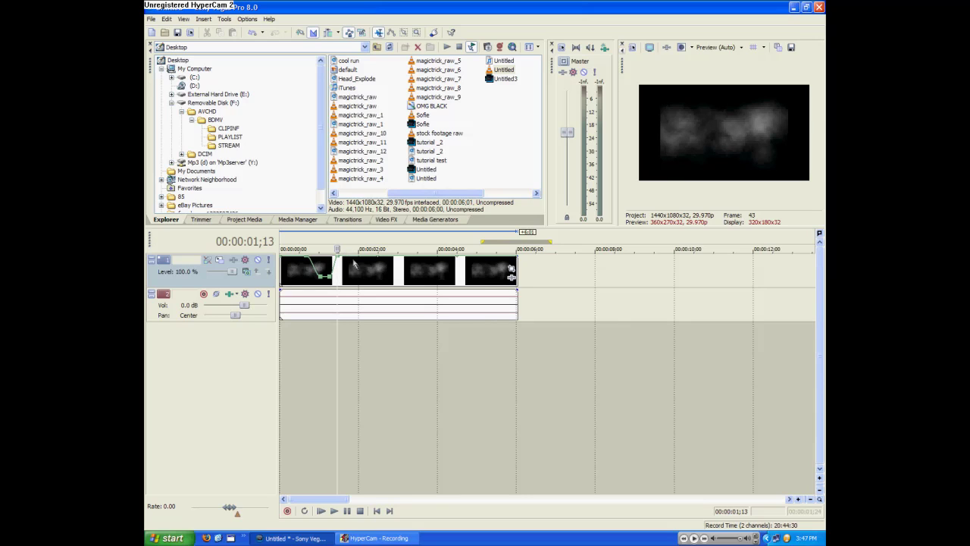
Add an envelope point raising velocity back to full speed, then play the ramp
{"action": "left_click_drag", "start_coordinate": [348, 261], "coordinate": [373, 256]}
{"action": "left_click", "coordinate": [307, 410]}
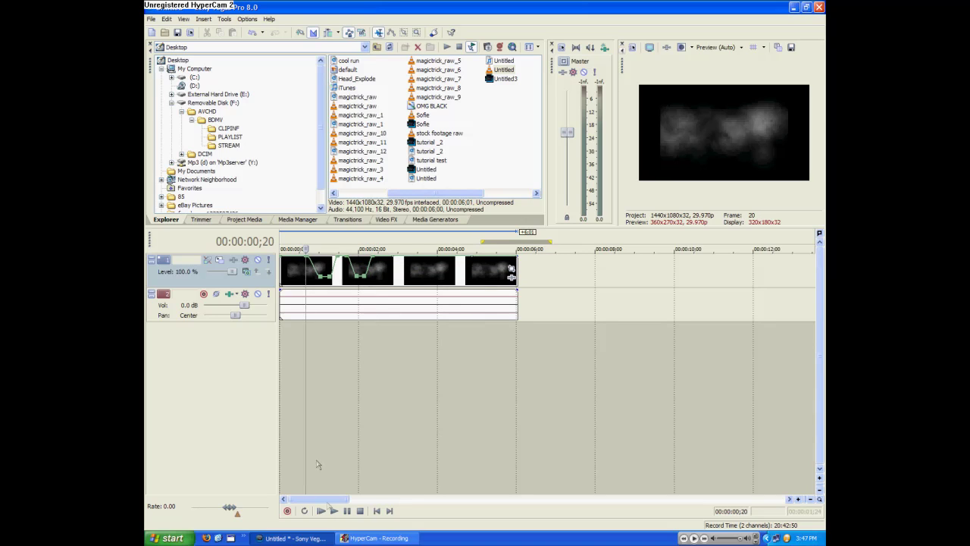
{"action": "left_click", "coordinate": [333, 511]}
Stop playback and set the edit point at 3;00 on the selected clip
{"action": "left_click", "coordinate": [347, 511]}
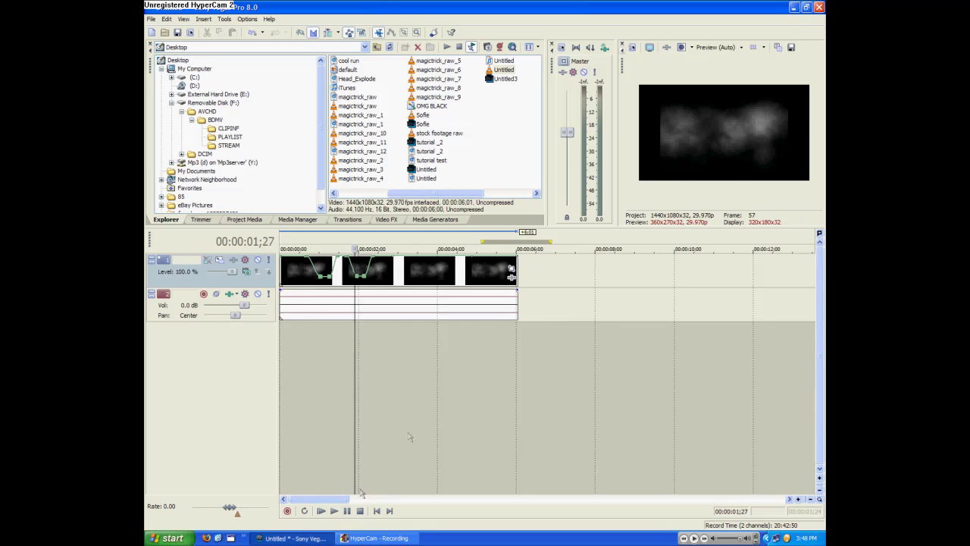
{"action": "left_click", "coordinate": [409, 415]}
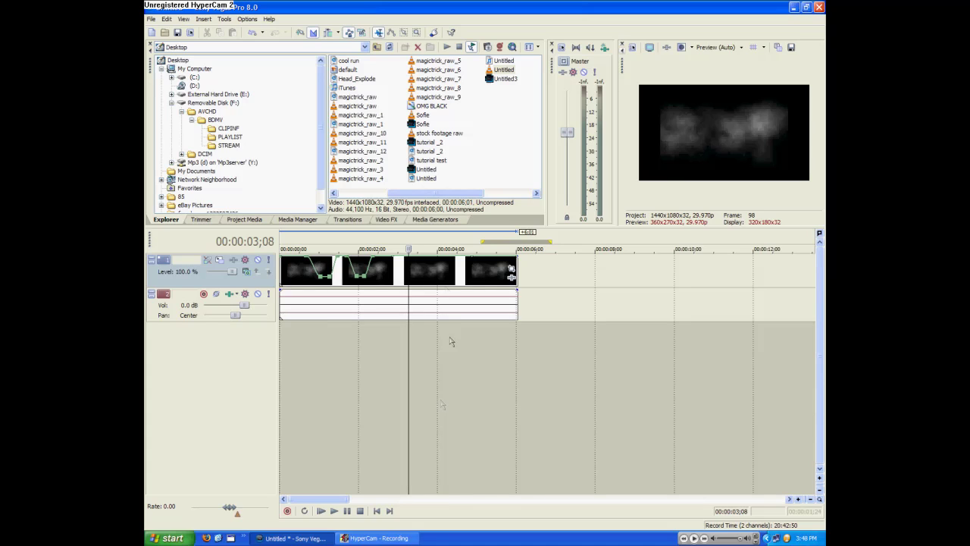
{"action": "left_click", "coordinate": [433, 387]}
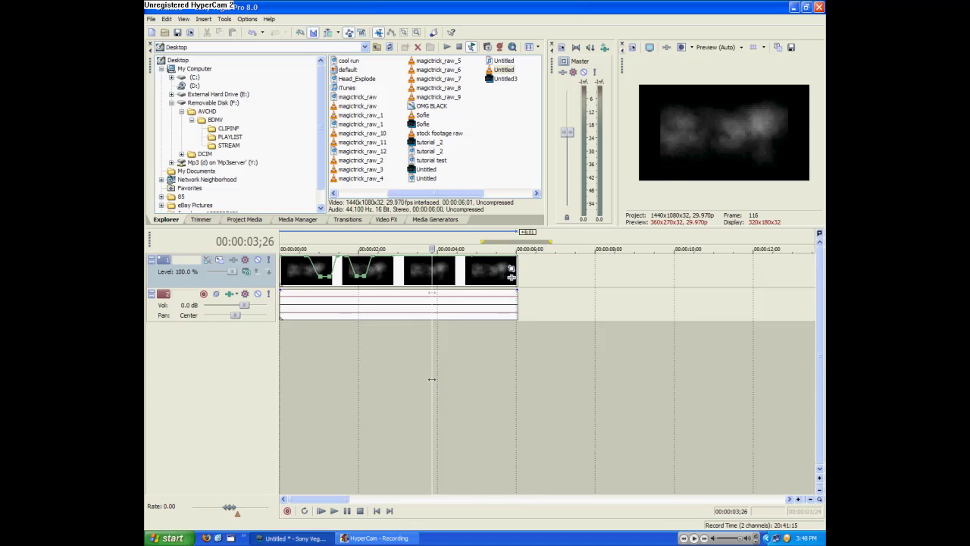
{"action": "left_click", "coordinate": [404, 389]}
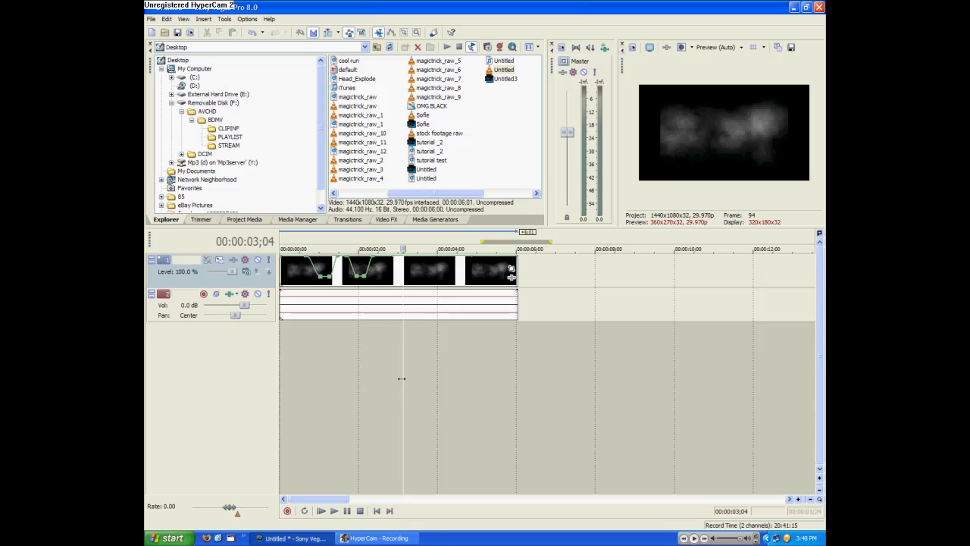
{"action": "left_click", "coordinate": [399, 295]}
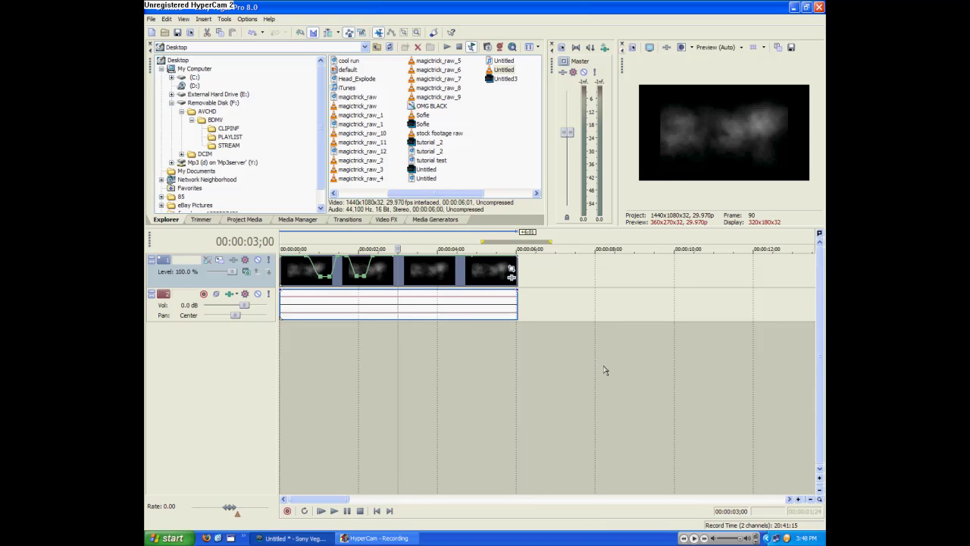
Split the clip at 3;00 and again at 3;19, isolating a short middle piece
{"action": "key", "text": "s"}
{"action": "left_click", "coordinate": [421, 282]}
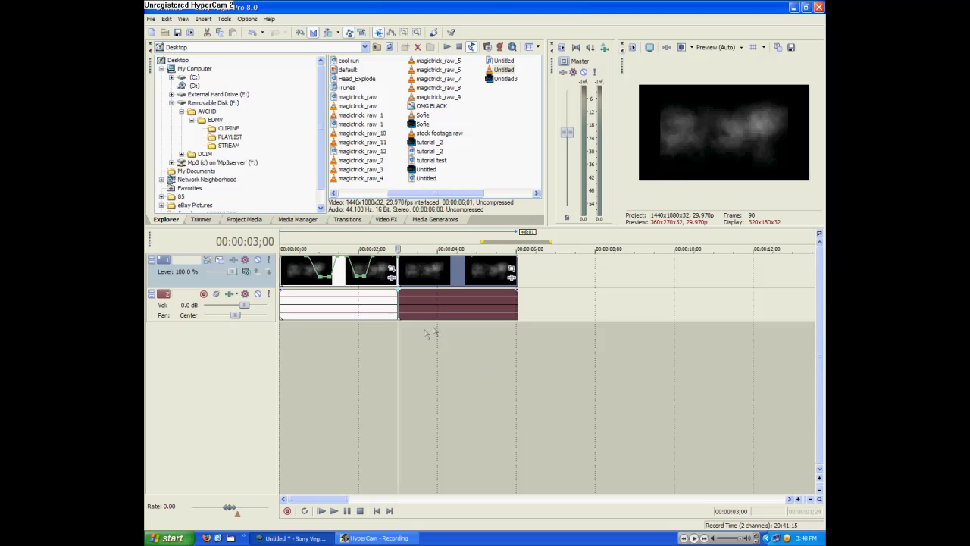
{"action": "key", "text": "alt"}
{"action": "left_click", "coordinate": [419, 332]}
{"action": "left_click", "coordinate": [422, 334]}
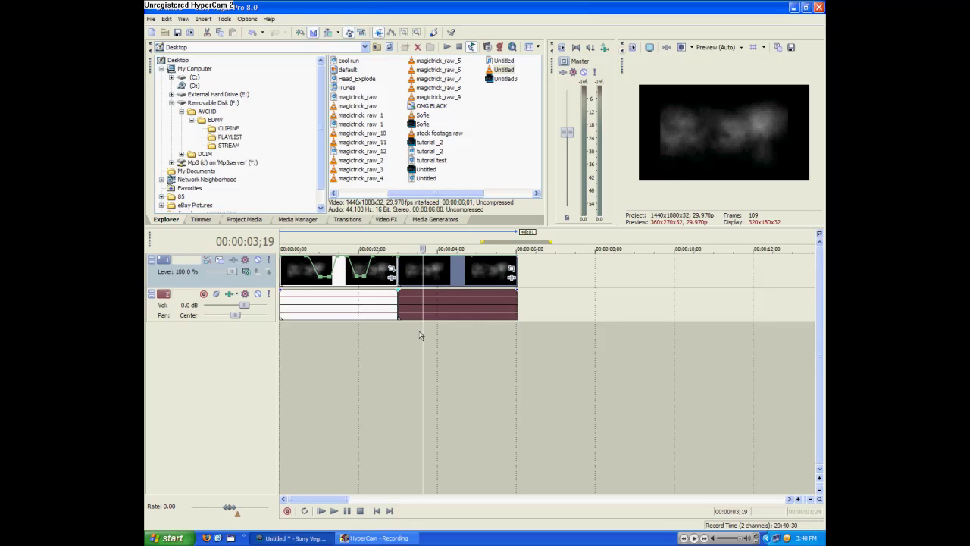
{"action": "key", "text": "s"}
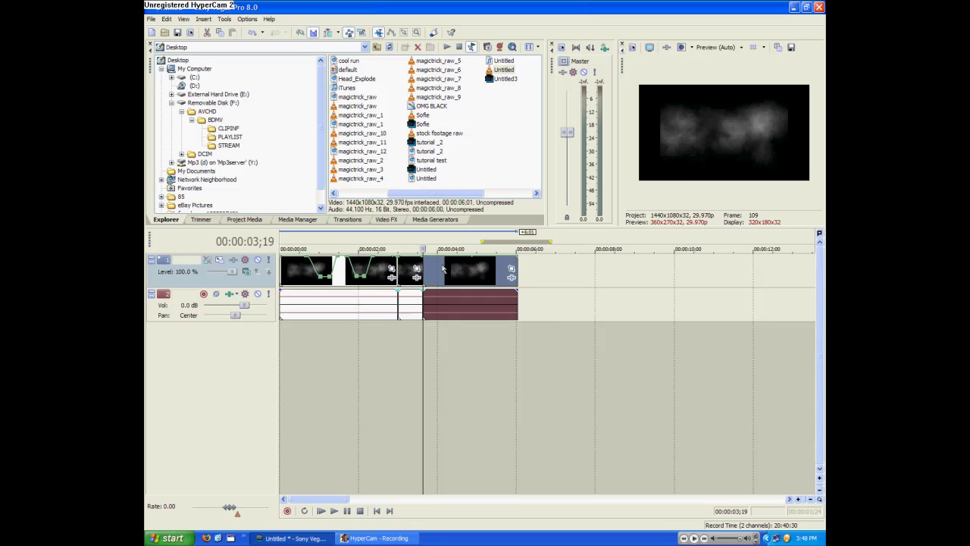
Move the last piece aside and Ctrl-stretch the middle piece into slow motion
{"action": "left_click_drag", "start_coordinate": [444, 271], "coordinate": [447, 271]}
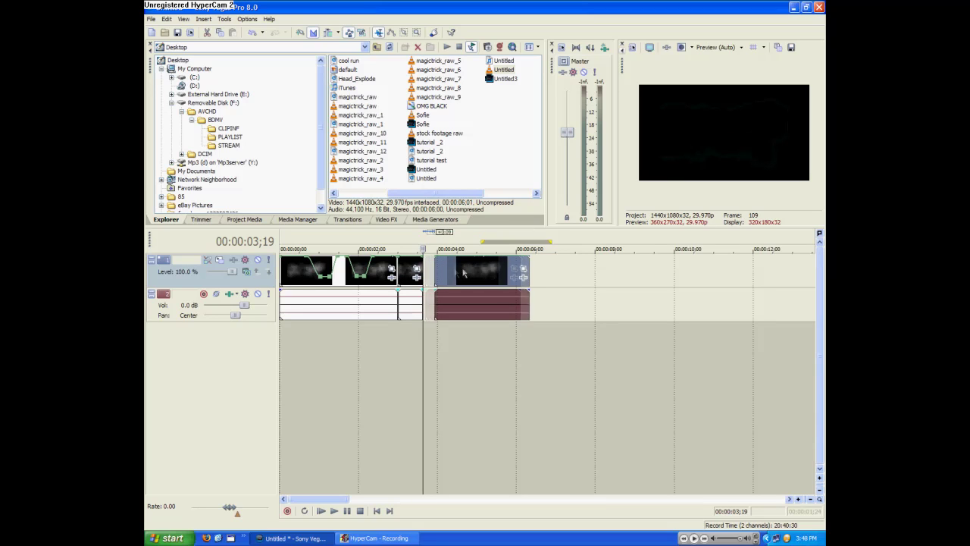
{"action": "left_click", "coordinate": [408, 281]}
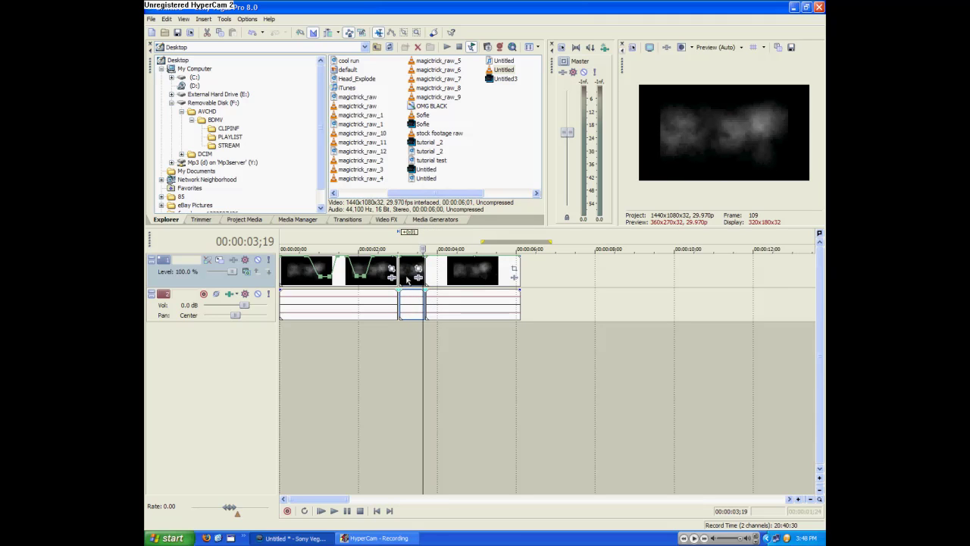
{"action": "left_click_drag", "start_coordinate": [446, 282], "coordinate": [558, 283]}
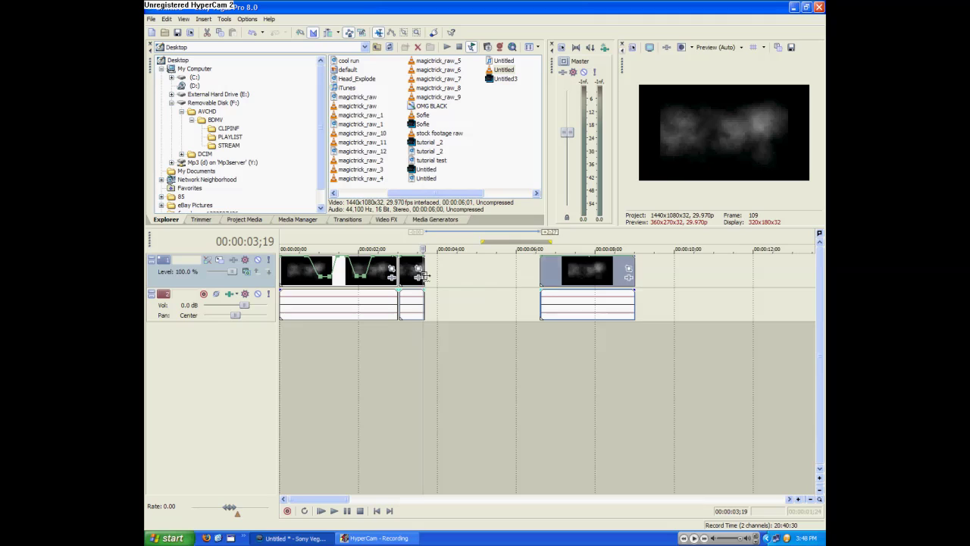
{"action": "left_click_drag", "start_coordinate": [424, 277], "coordinate": [478, 277]}
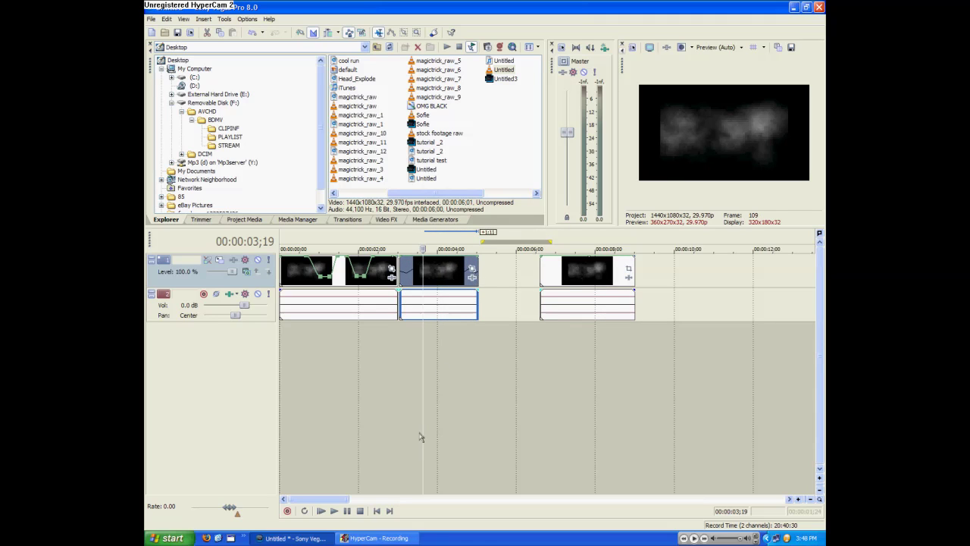
Compress the first piece shorter and butt the last piece up, ending near 4;05
{"action": "left_click", "coordinate": [414, 349]}
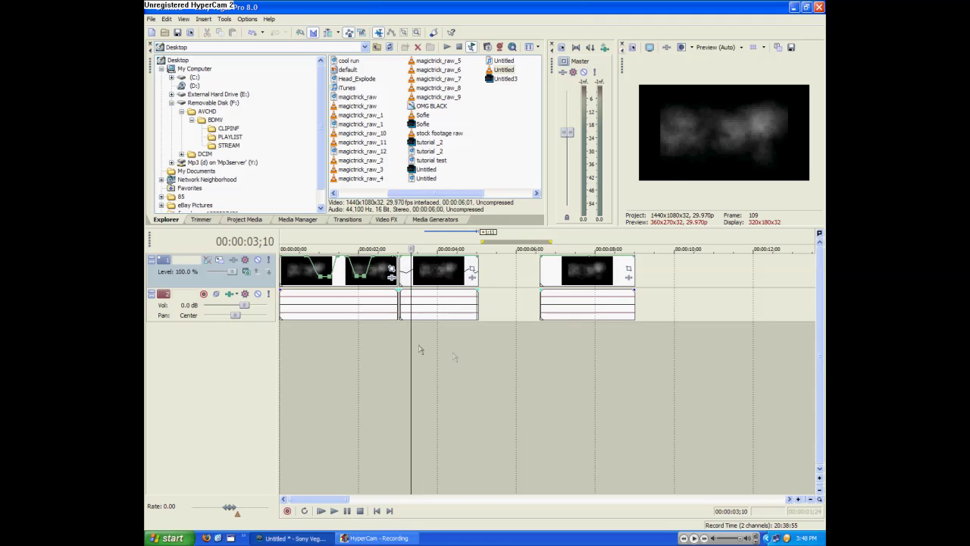
{"action": "left_click_drag", "start_coordinate": [453, 356], "coordinate": [475, 355]}
{"action": "left_click", "coordinate": [413, 345]}
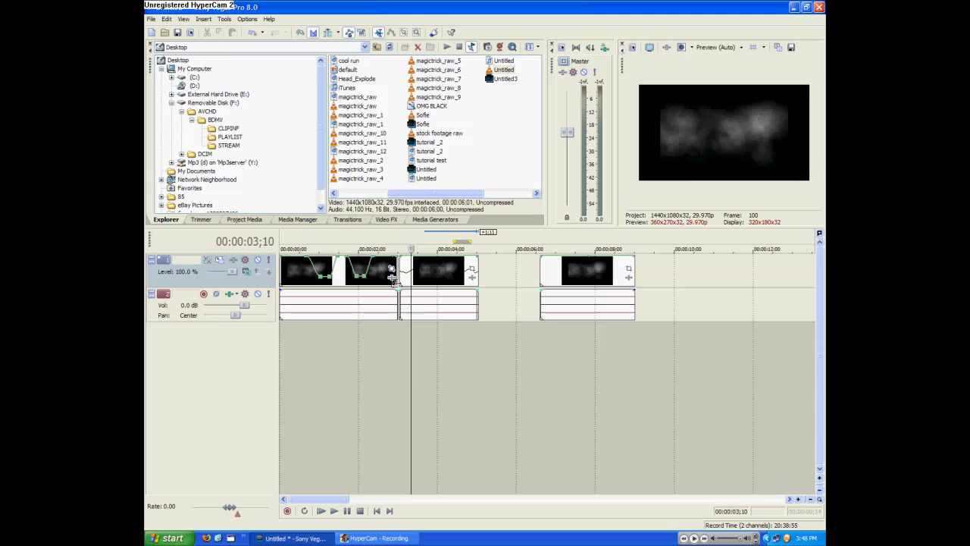
{"action": "left_click_drag", "start_coordinate": [392, 277], "coordinate": [338, 277]}
{"action": "left_click_drag", "start_coordinate": [421, 284], "coordinate": [360, 281]}
{"action": "left_click_drag", "start_coordinate": [582, 278], "coordinate": [448, 272]}
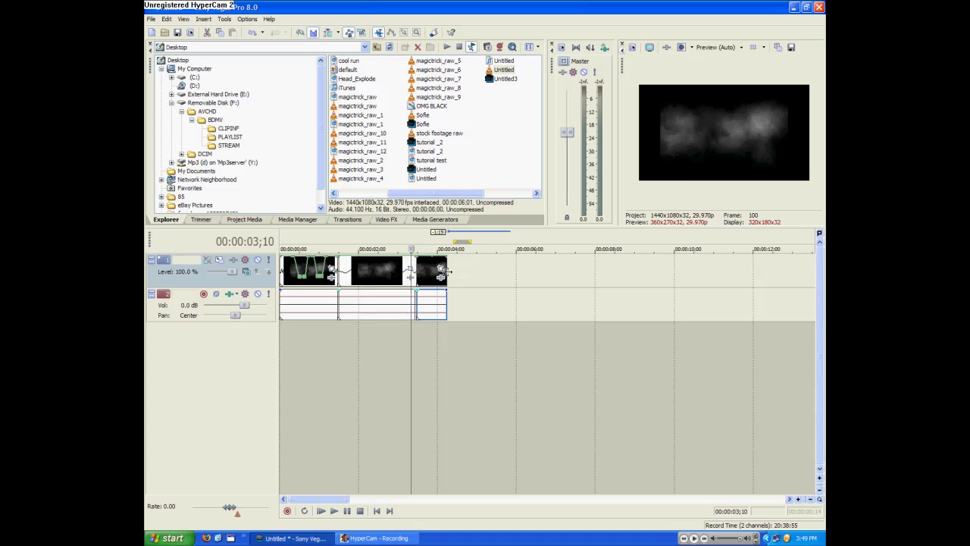